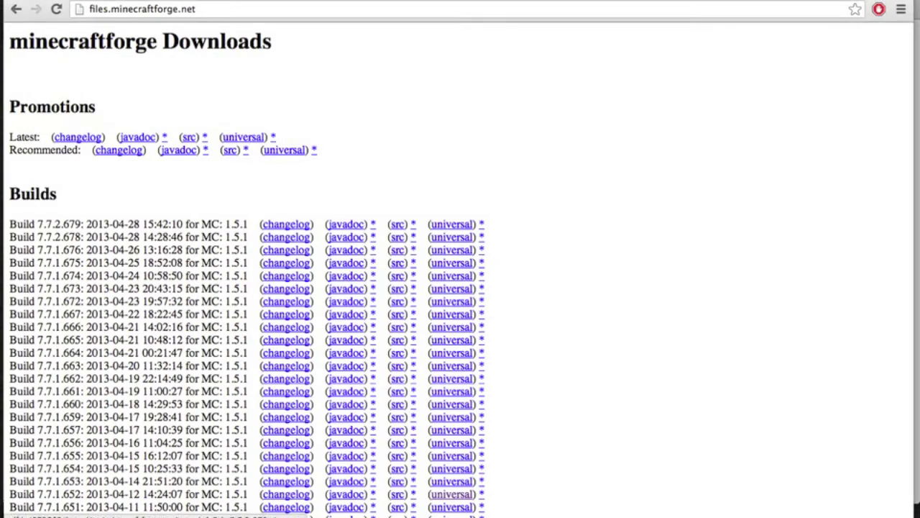
- Download the universal package of Minecraft Forge build 7.7.2.679 and the BuildCraft 3.5.0 (Universal Binary) for Minecraft 1.5.1
{"action": "left_click", "coordinate": [451, 224]}
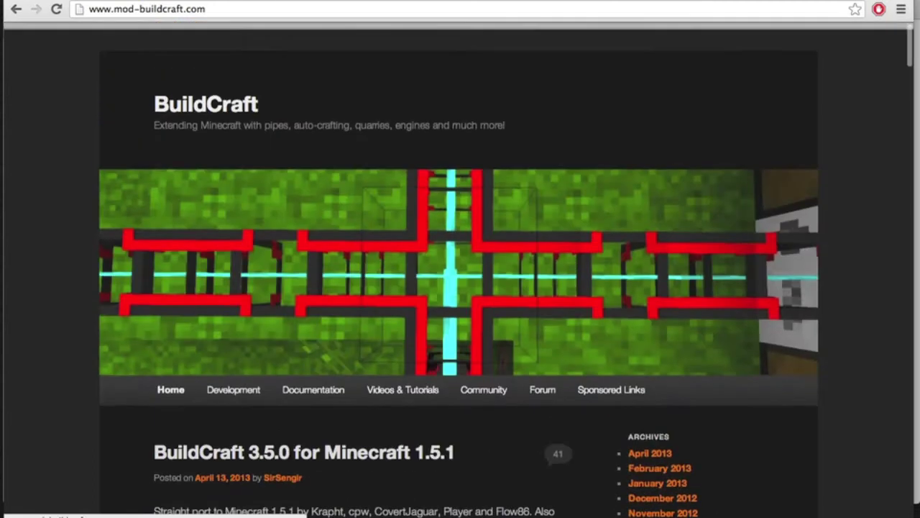
{"action": "scroll", "coordinate": [460, 273], "scroll_direction": "down", "scroll_amount": 3}
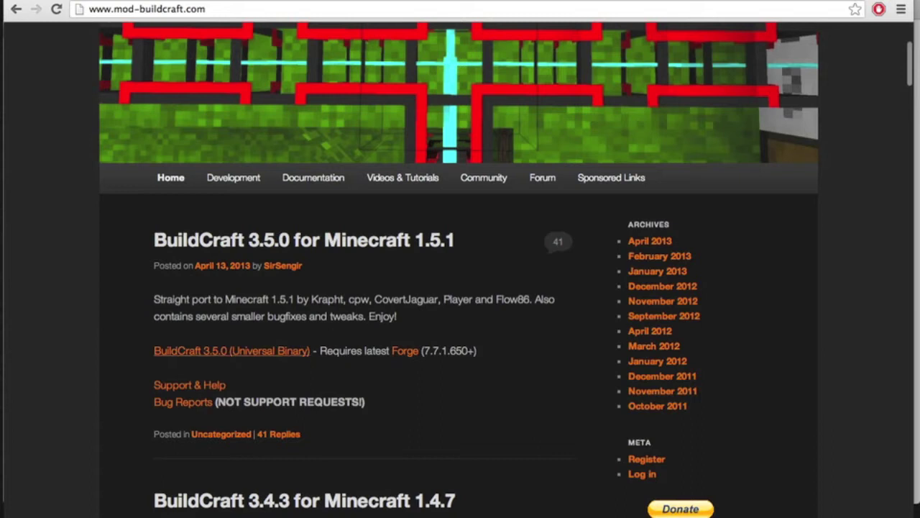
{"action": "left_click", "coordinate": [231, 350]}
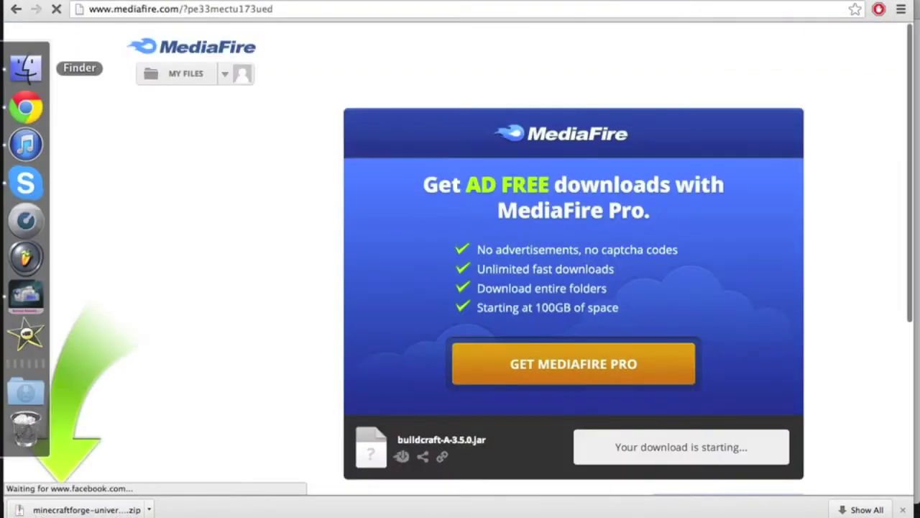
- In Finder, extract minecraft.jar in Minecraft's bin folder with The Unarchiver and move the original jar to the Trash
{"action": "left_click", "coordinate": [24, 68]}
{"action": "left_click", "coordinate": [84, 338]}
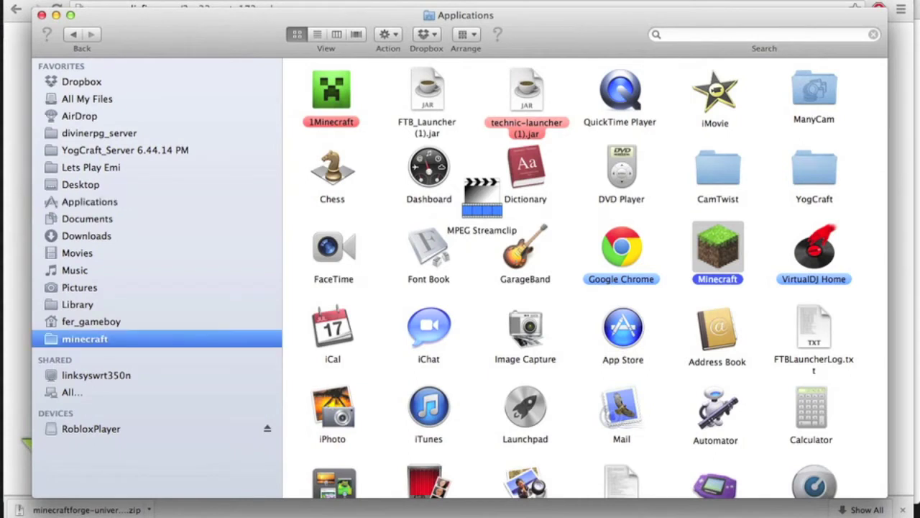
{"action": "double_click", "coordinate": [333, 90]}
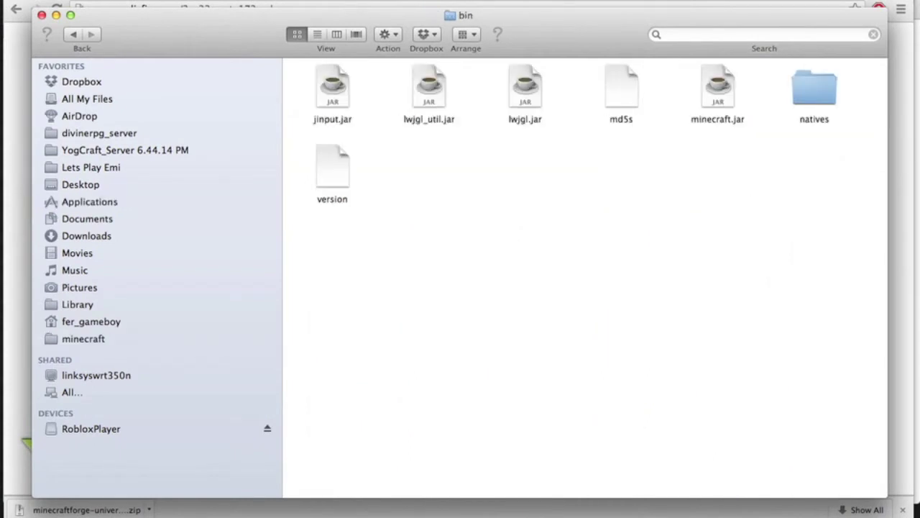
{"action": "right_click", "coordinate": [718, 91]}
{"action": "mouse_move", "coordinate": [758, 111]}
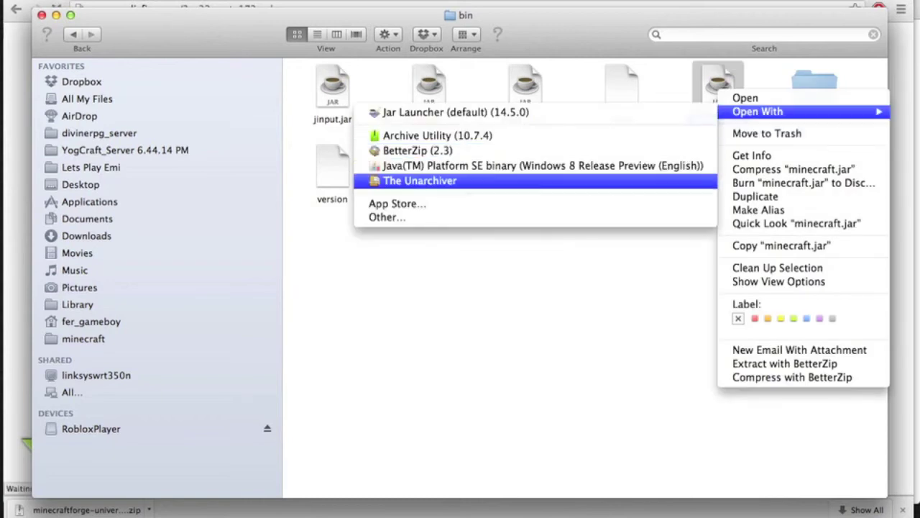
{"action": "left_click", "coordinate": [420, 180]}
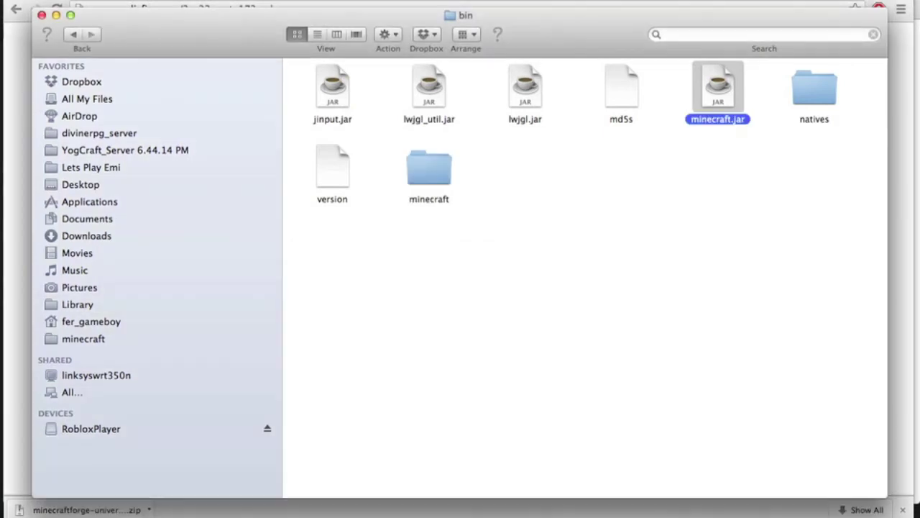
{"action": "right_click", "coordinate": [714, 100]}
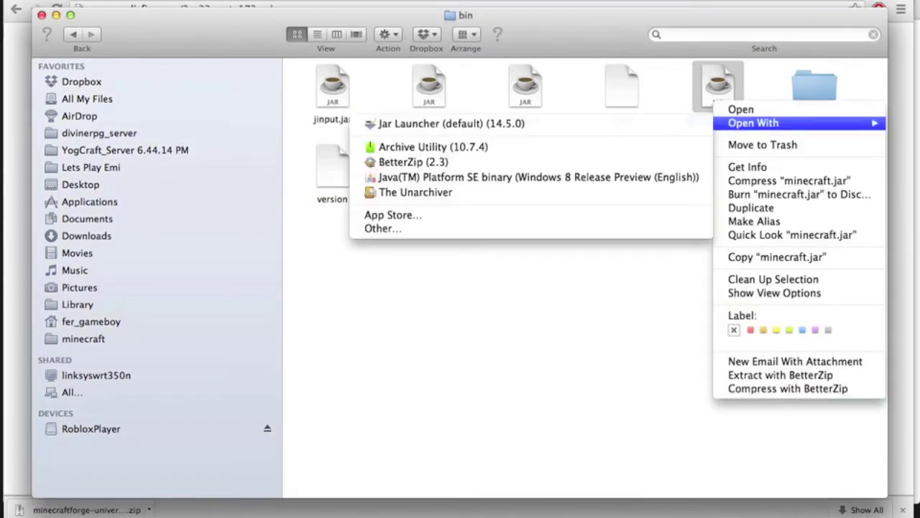
{"action": "left_click", "coordinate": [764, 144]}
- Rename the extracted minecraft folder as minecraft.zip, accepting the added extension
{"action": "left_click", "coordinate": [429, 167]}
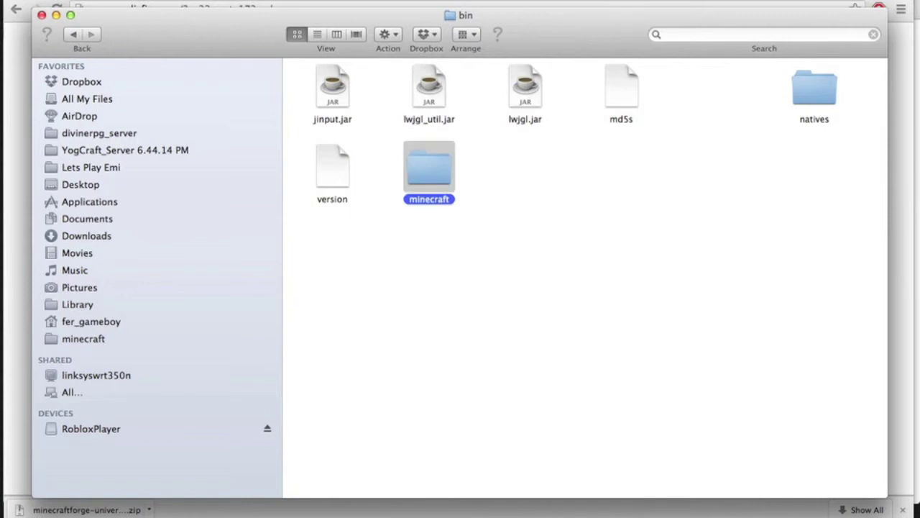
{"action": "key", "text": "Return"}
{"action": "key", "text": "Right"}
{"action": "type", "text": ".z"}
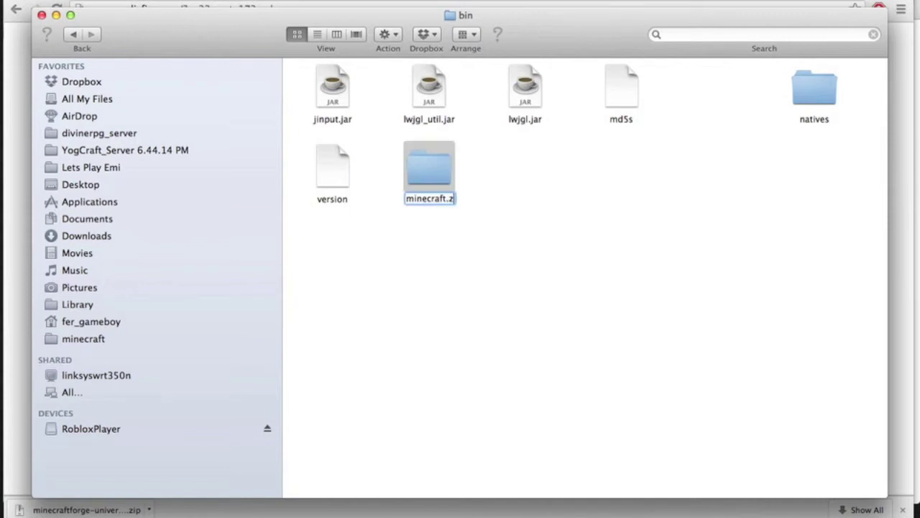
{"action": "type", "text": "ip"}
{"action": "key", "text": "Return"}
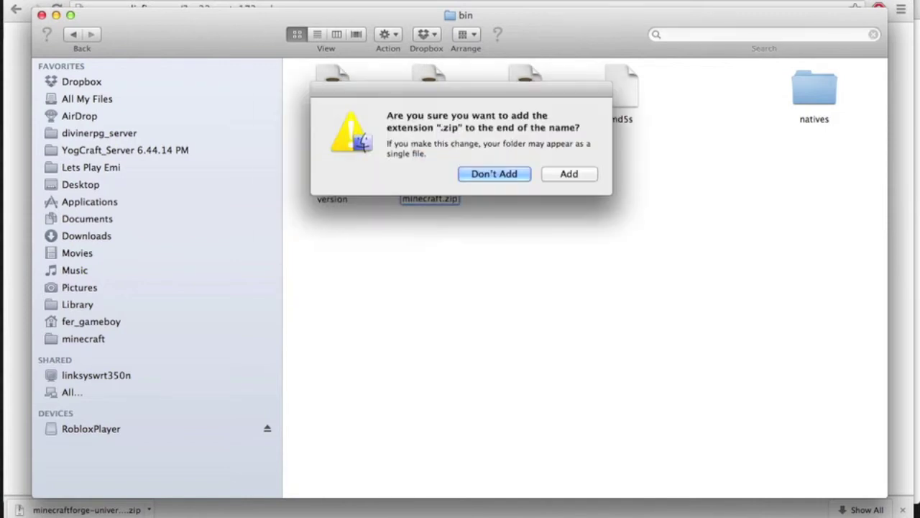
{"action": "key", "text": "Return"}
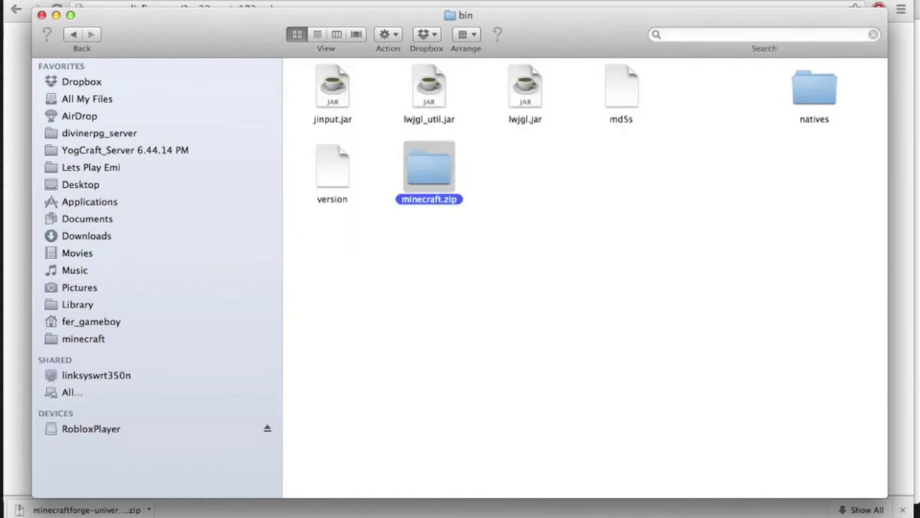
- Move the META-INF folder inside the minecraft.zip folder to the Trash
{"action": "double_click", "coordinate": [429, 169]}
{"action": "scroll", "coordinate": [584, 278], "scroll_direction": "down", "scroll_amount": 20}
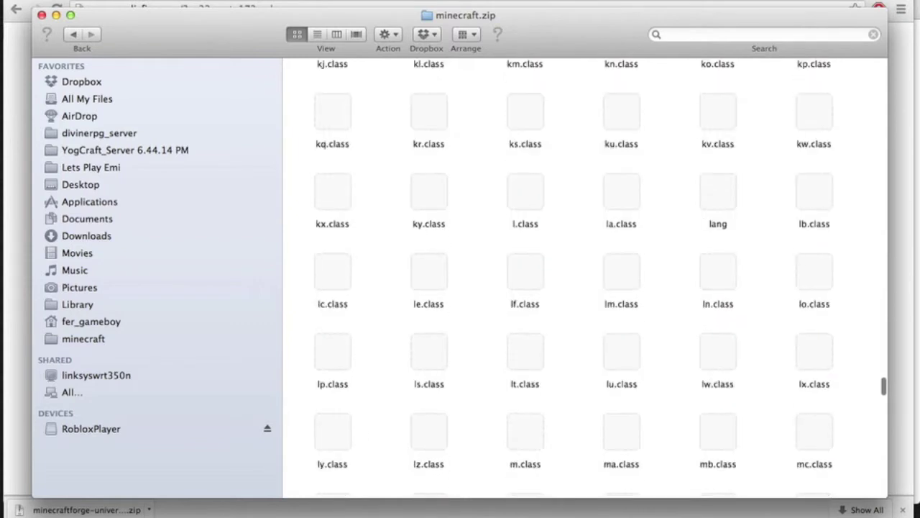
{"action": "scroll", "coordinate": [532, 215], "scroll_direction": "up", "scroll_amount": 5}
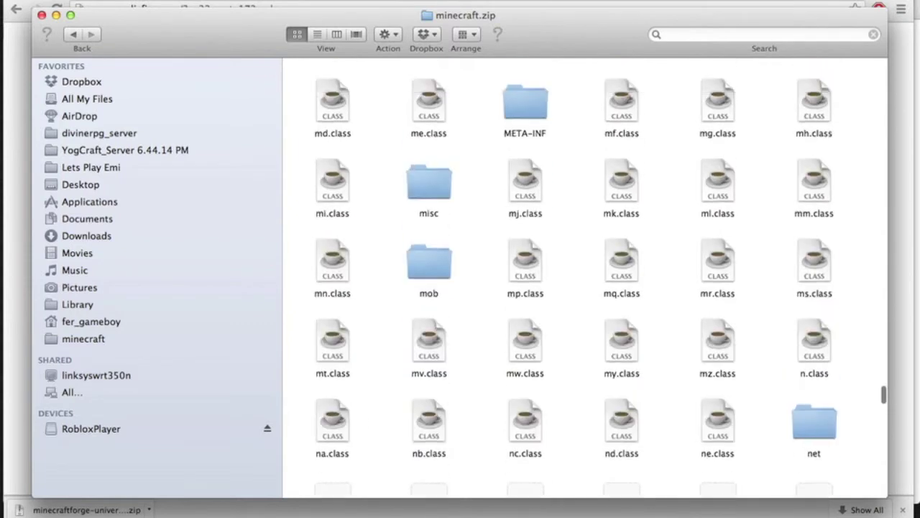
{"action": "right_click", "coordinate": [533, 146]}
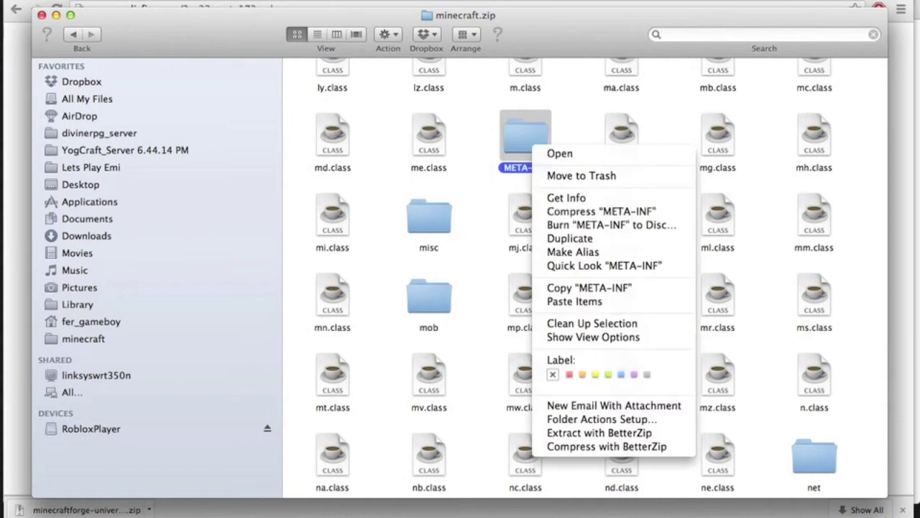
{"action": "left_click", "coordinate": [581, 175]}
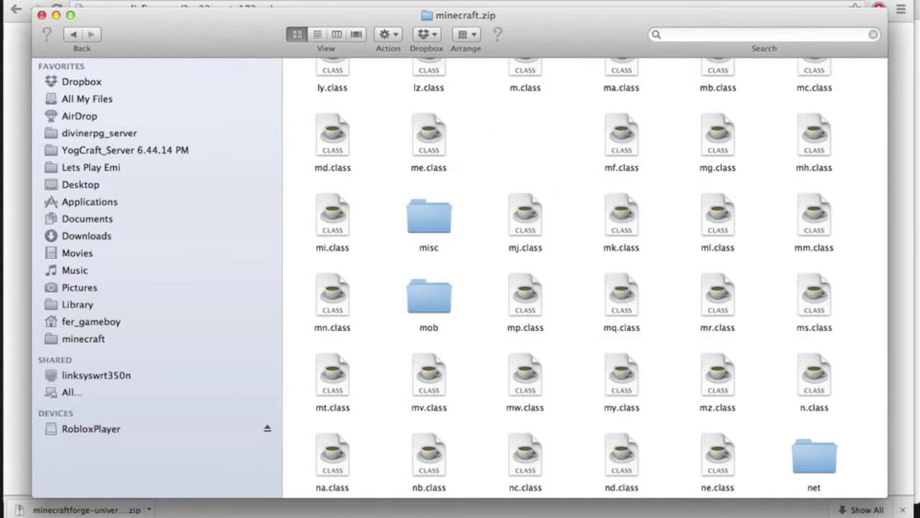
- Switch to Chrome, unpack the downloaded Forge zip, and retry the buildcraft-A-3.5.0.jar download, keeping the file
{"action": "left_click", "coordinate": [15, 107]}
{"action": "left_click", "coordinate": [86, 509]}
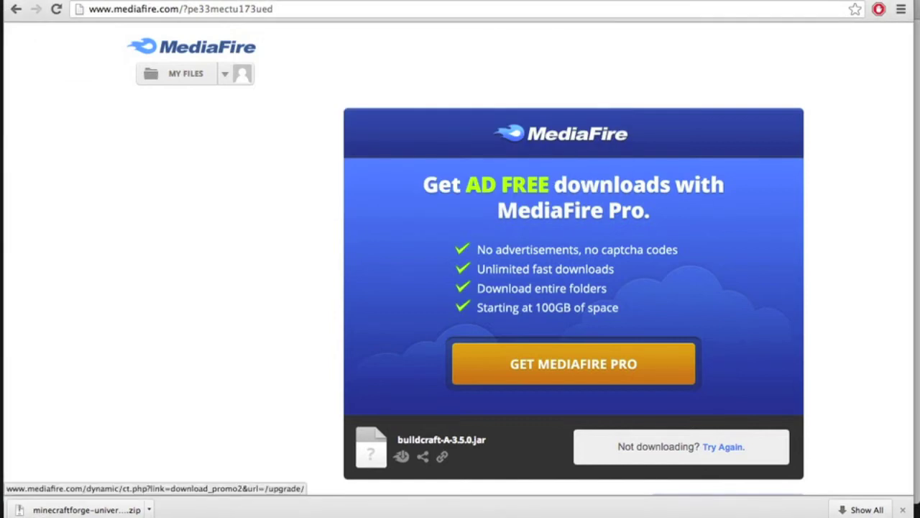
{"action": "left_click", "coordinate": [723, 447]}
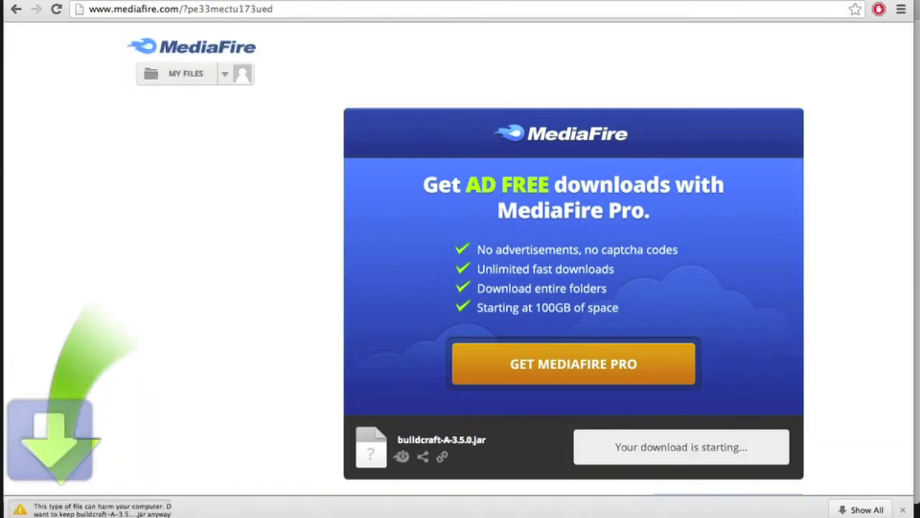
{"action": "left_click", "coordinate": [259, 510]}
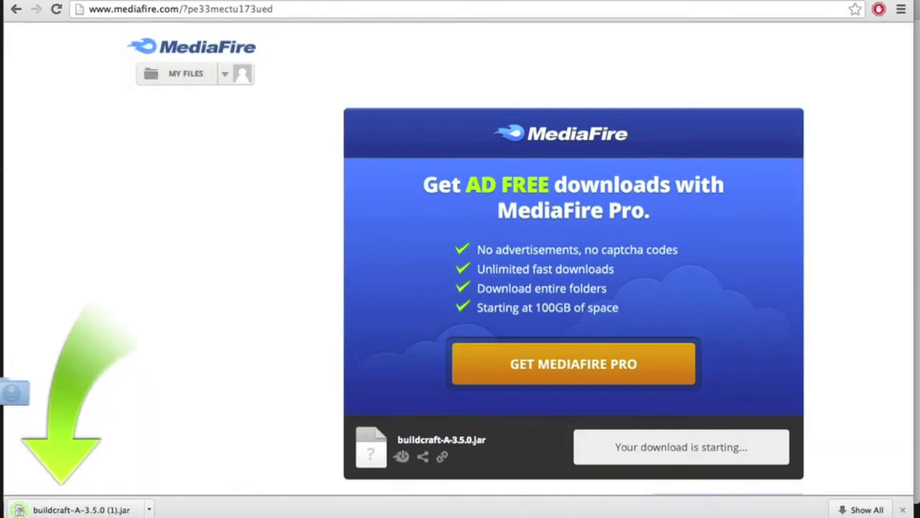
- Copy everything from the minecraftforge-universal-1.5.1-7.7.2.679 folder in Downloads into the bin folder's minecraft.zip folder, replacing all existing files
{"action": "left_click", "coordinate": [10, 63]}
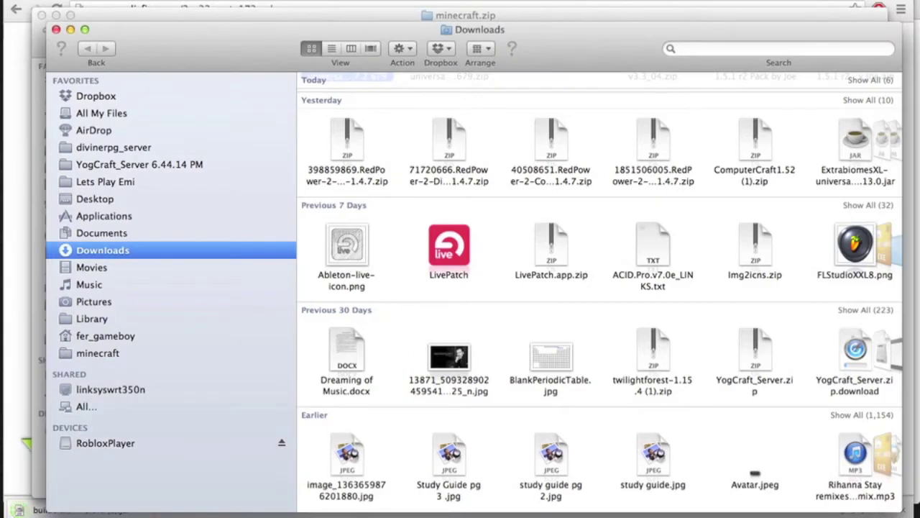
{"action": "scroll", "coordinate": [599, 292], "scroll_direction": "up", "scroll_amount": 3}
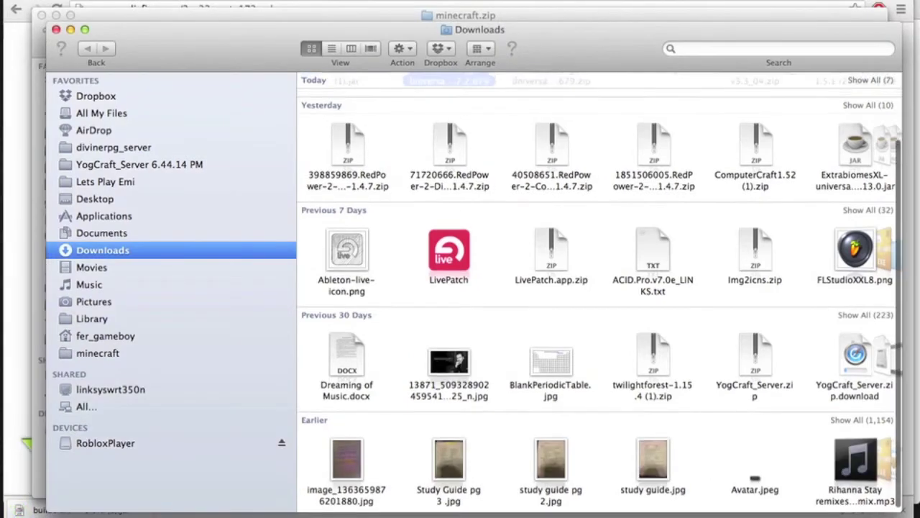
{"action": "double_click", "coordinate": [449, 128]}
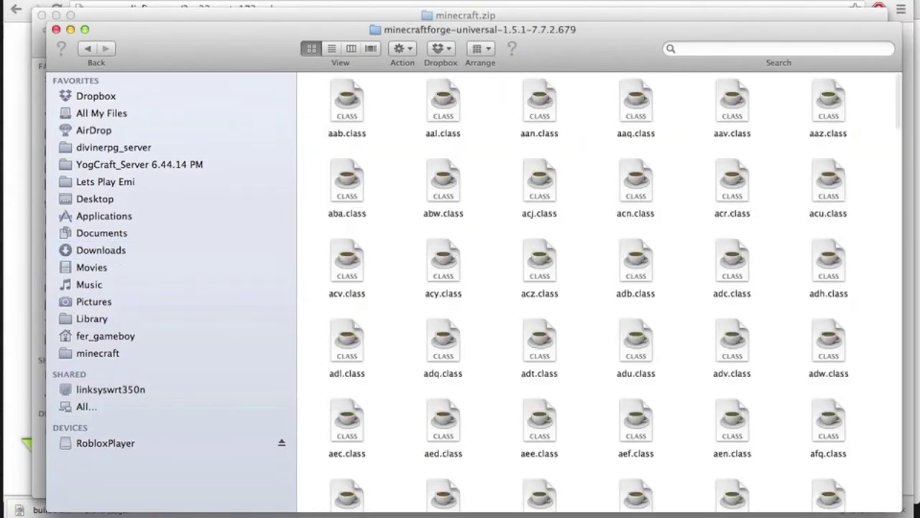
{"action": "key", "text": "super+a"}
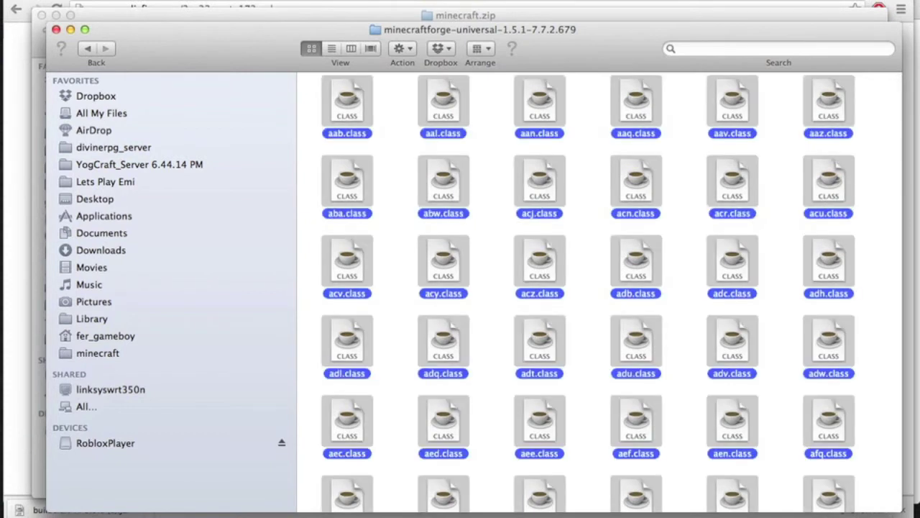
{"action": "left_click", "coordinate": [99, 353]}
{"action": "double_click", "coordinate": [347, 103]}
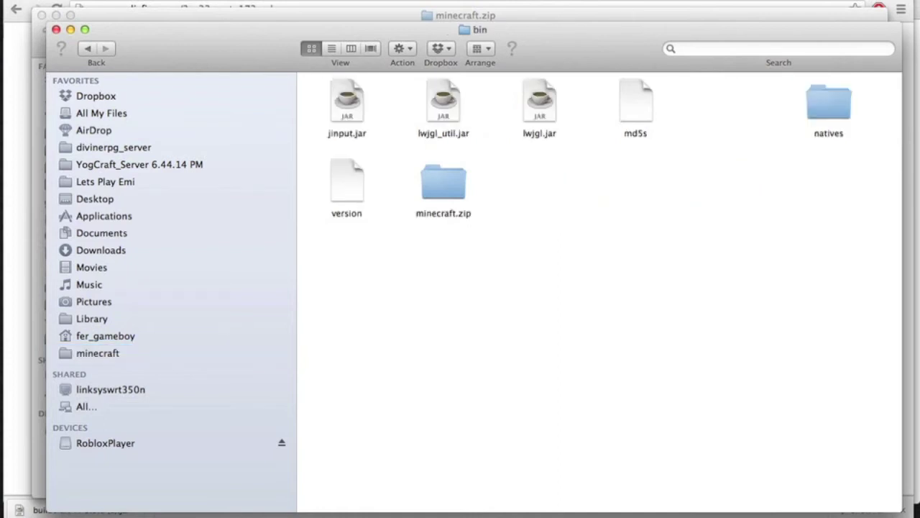
{"action": "double_click", "coordinate": [443, 183]}
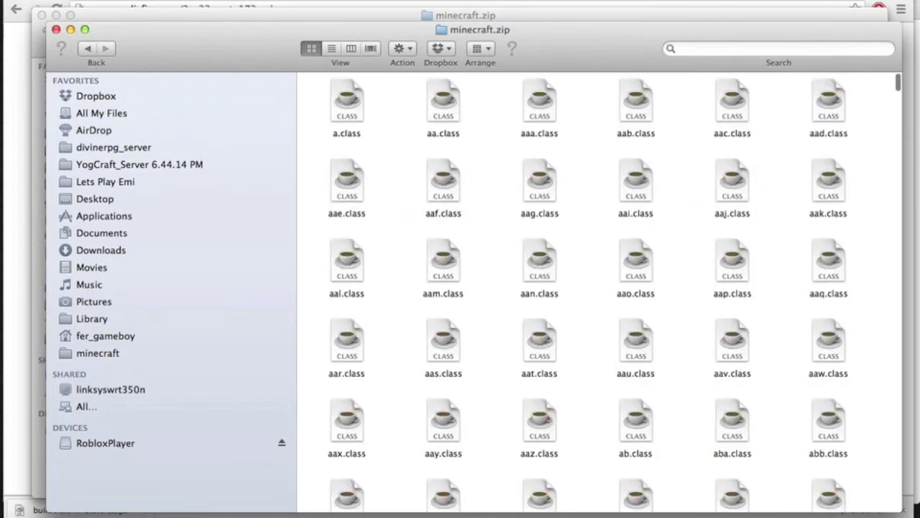
{"action": "key", "text": "super+v"}
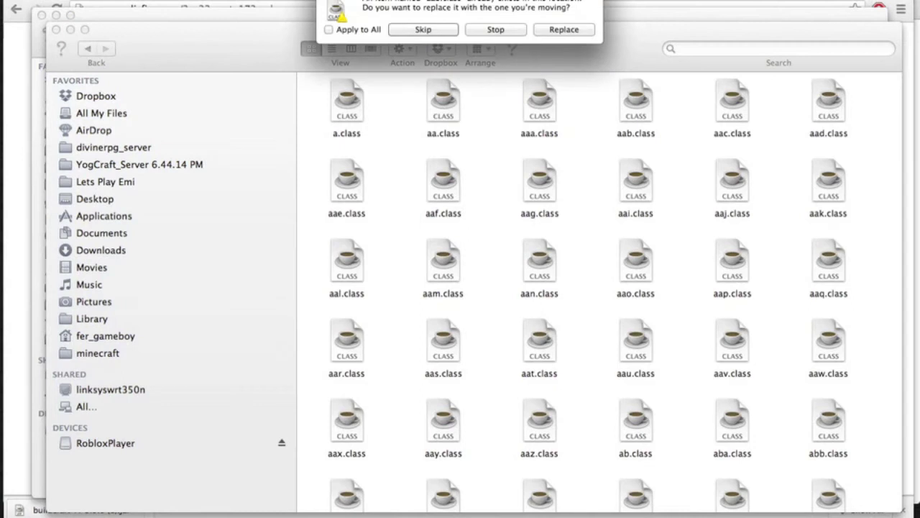
{"action": "left_click", "coordinate": [329, 29]}
{"action": "left_click", "coordinate": [563, 29]}
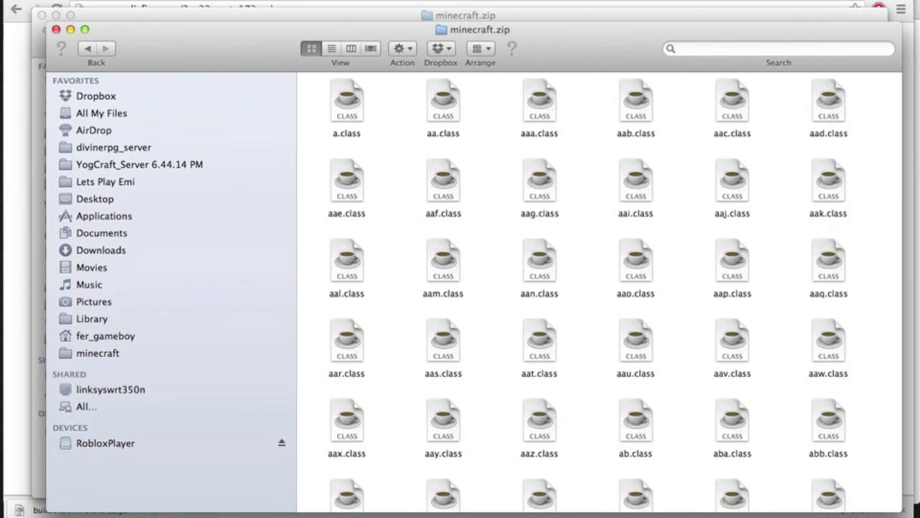
{"action": "left_click", "coordinate": [56, 29]}
- Launch Minecraft from Applications and log in to test the Forge installation, closing the game window when done
{"action": "left_click", "coordinate": [92, 202]}
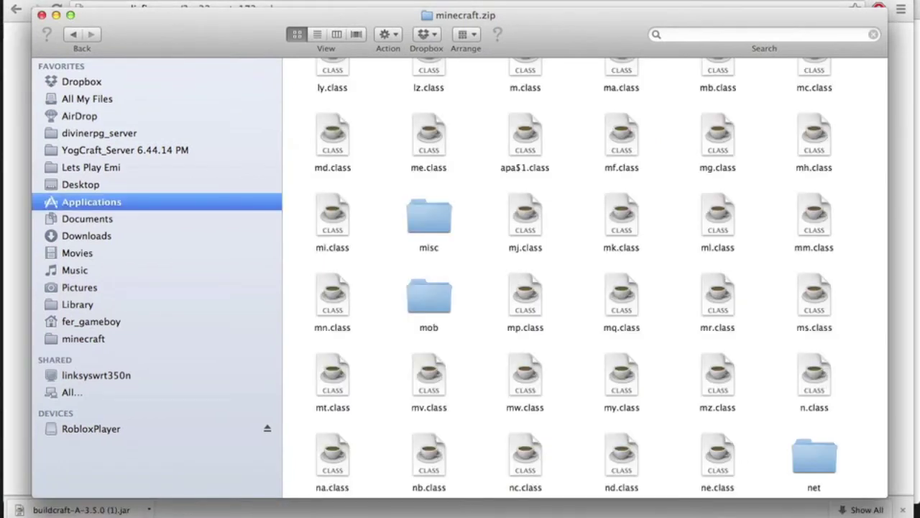
{"action": "double_click", "coordinate": [718, 247]}
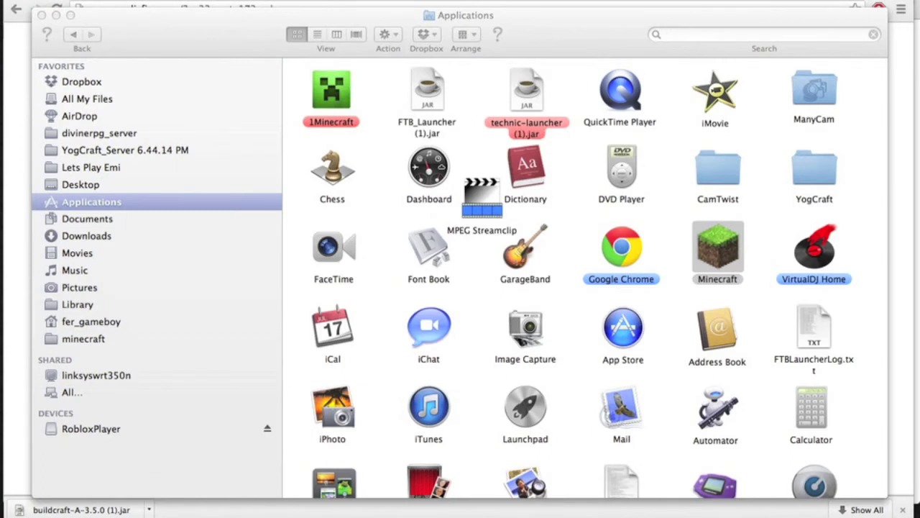
{"action": "key", "text": "Return"}
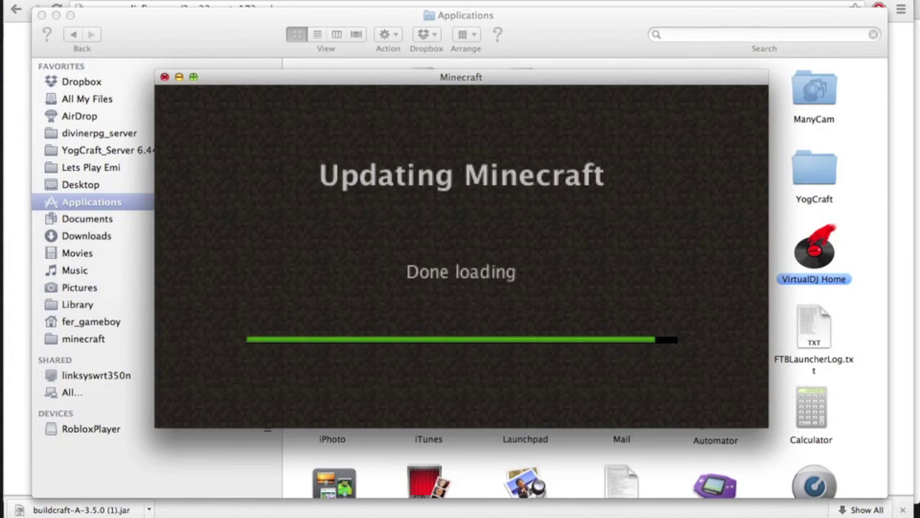
{"action": "left_click", "coordinate": [165, 77]}
- Rename the minecraft.zip folder in Minecraft's bin folder as minecraft.jar, accepting the extension change
{"action": "left_click", "coordinate": [91, 321]}
{"action": "left_click", "coordinate": [84, 338]}
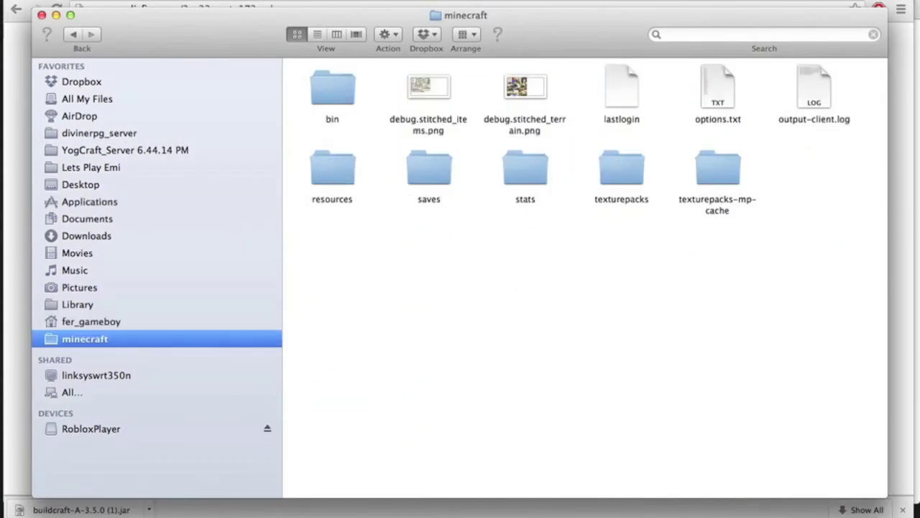
{"action": "double_click", "coordinate": [333, 90]}
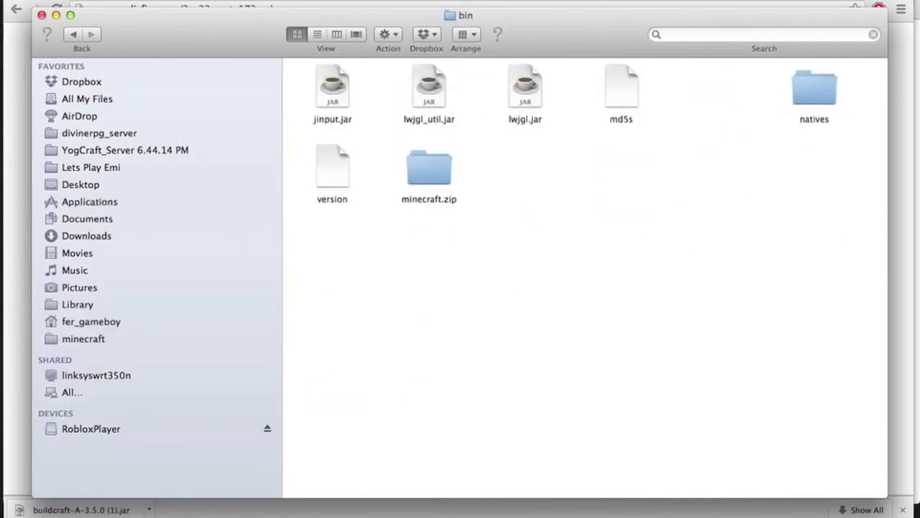
{"action": "left_click", "coordinate": [429, 168]}
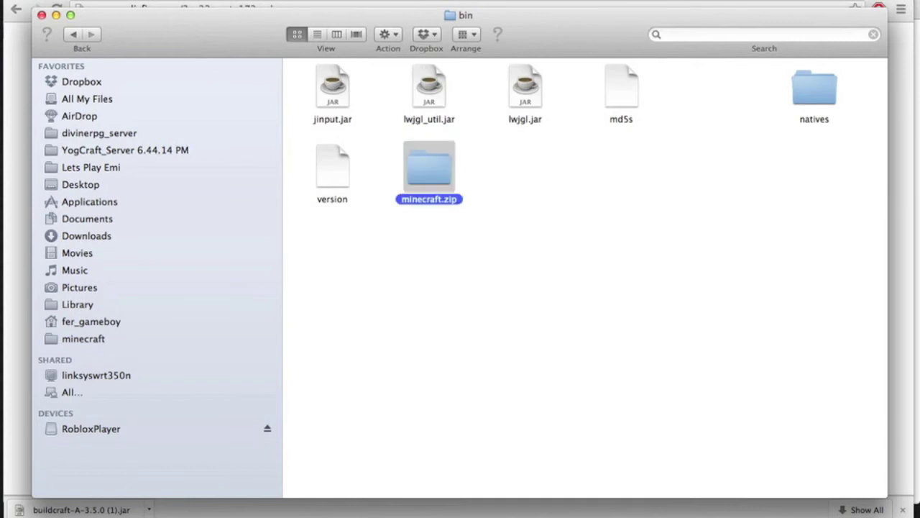
{"action": "key", "text": "Return"}
{"action": "key", "text": "Right"}
{"action": "key", "text": "BackSpace"}
{"action": "key", "text": "BackSpace"}
{"action": "key", "text": "BackSpace"}
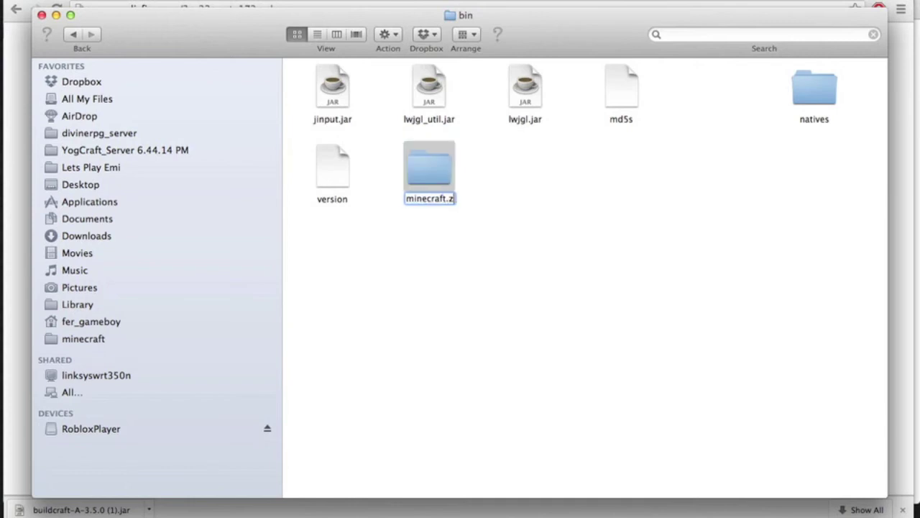
{"action": "type", "text": "jar"}
{"action": "key", "text": "Return"}
{"action": "left_click", "coordinate": [565, 174]}
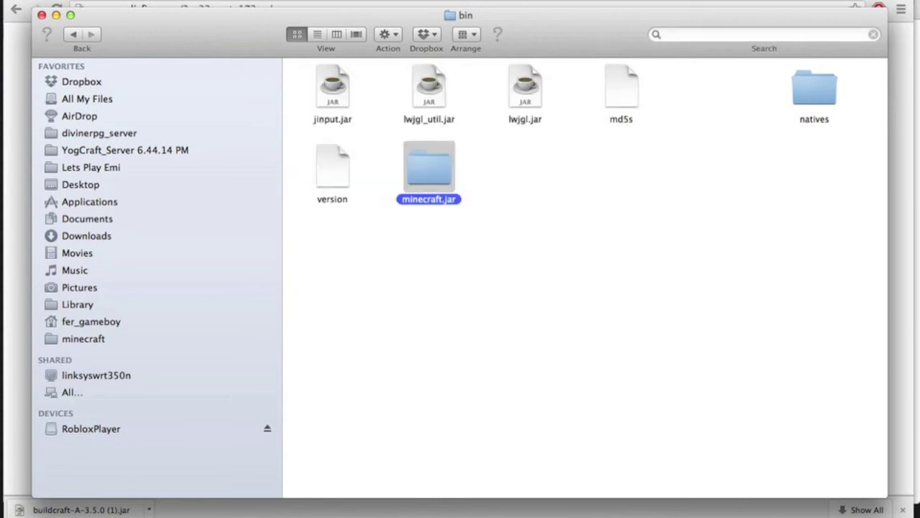
- Launch Minecraft from the Applications folder again and log in to run the game with the renamed minecraft.jar
{"action": "key", "text": "super+shift+a"}
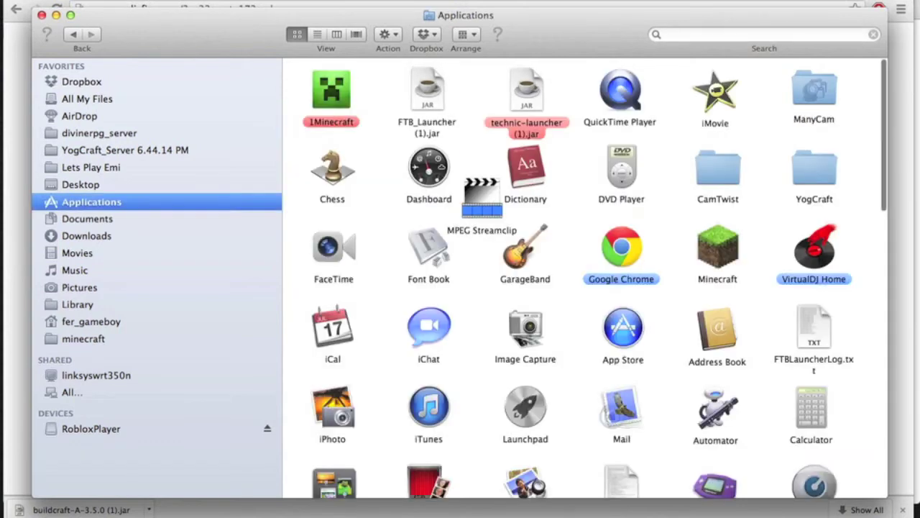
{"action": "double_click", "coordinate": [718, 248]}
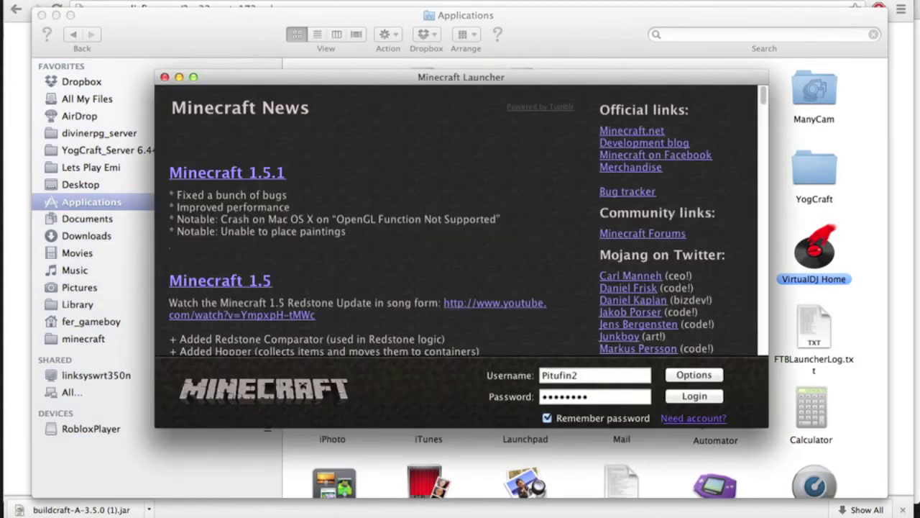
{"action": "key", "text": "Return"}
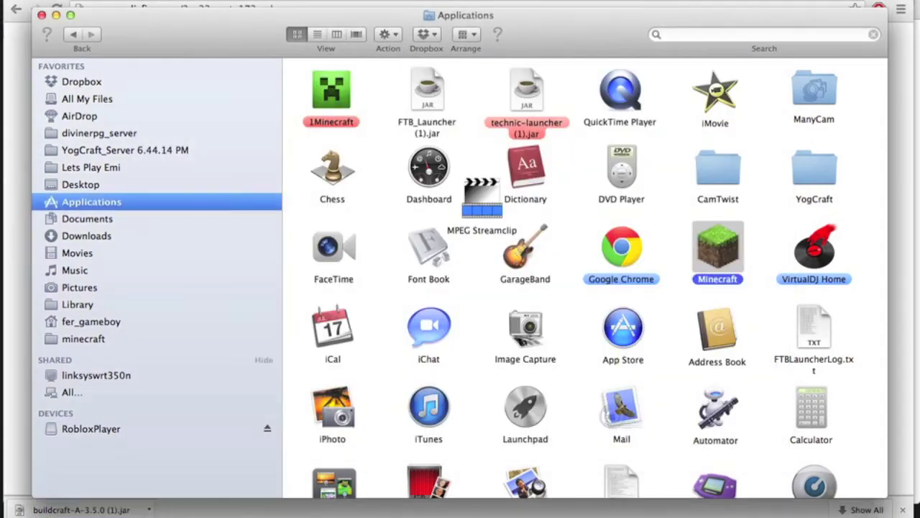
- Put the downloaded buildcraft-A-3.5.0 (1).jar into the mods folder inside the minecraft folder
{"action": "left_click", "coordinate": [84, 339]}
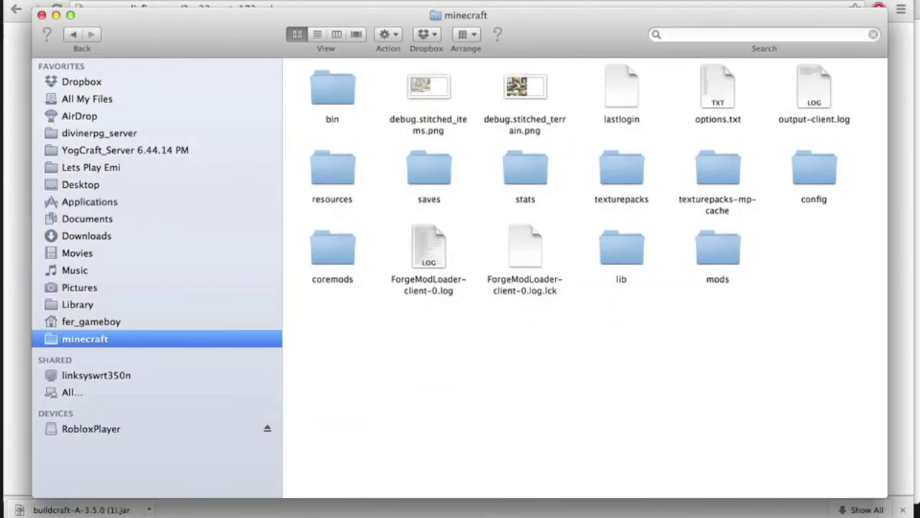
{"action": "left_click_drag", "start_coordinate": [29, 503], "coordinate": [715, 244]}
- Relaunch Minecraft from Applications and log in to load the game with the BuildCraft mod
{"action": "left_click", "coordinate": [90, 202]}
{"action": "left_click", "coordinate": [717, 248]}
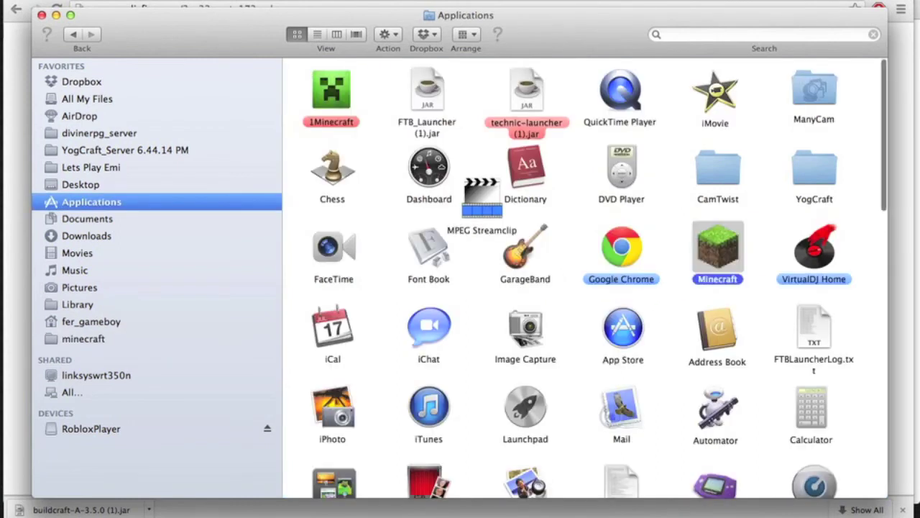
{"action": "double_click", "coordinate": [717, 248]}
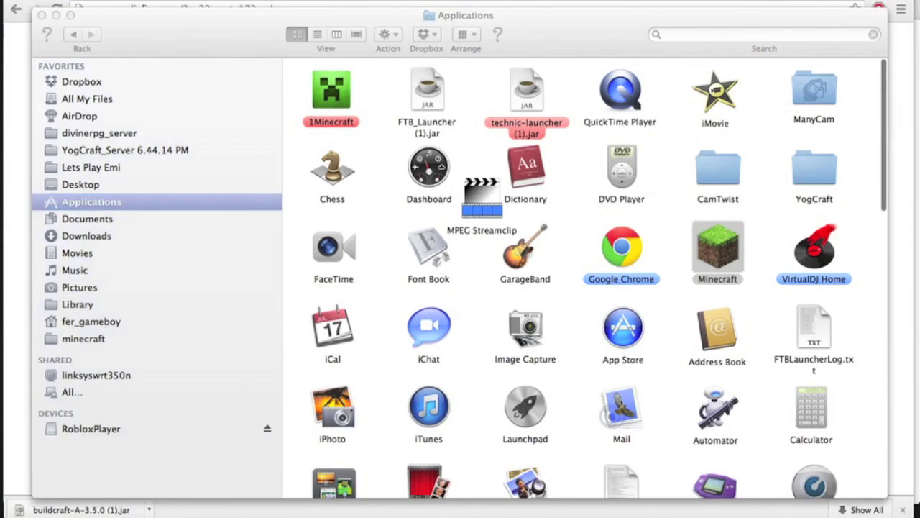
{"action": "key", "text": "Return"}
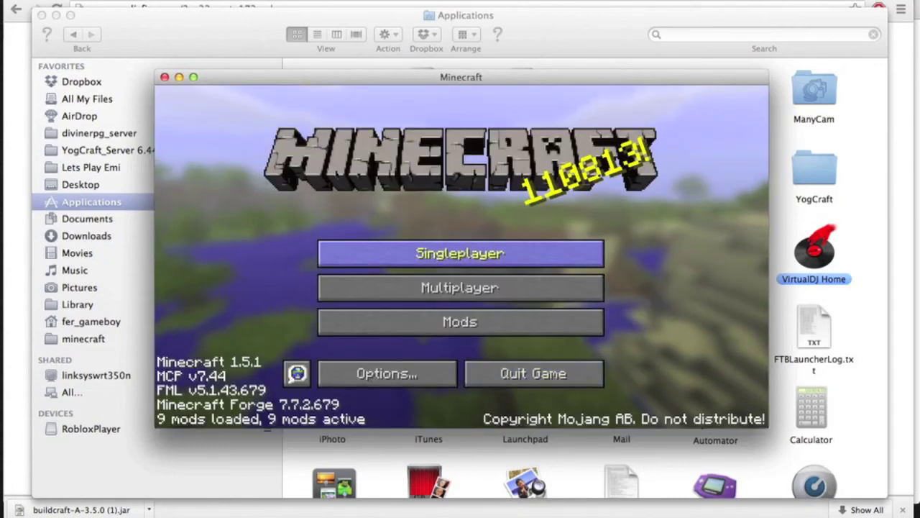
- Create a singleplayer world named New World with the game mode set to Creative
{"action": "left_click", "coordinate": [532, 253]}
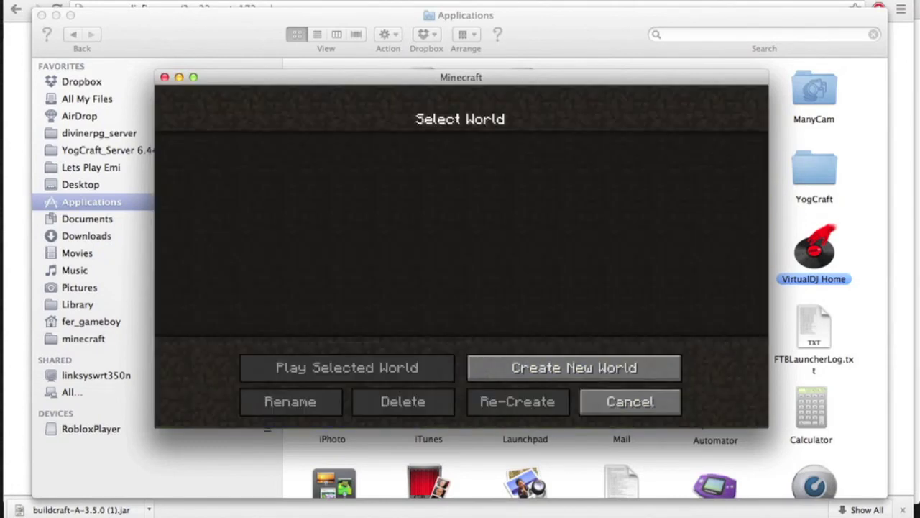
{"action": "left_click", "coordinate": [574, 367]}
{"action": "left_click", "coordinate": [460, 263]}
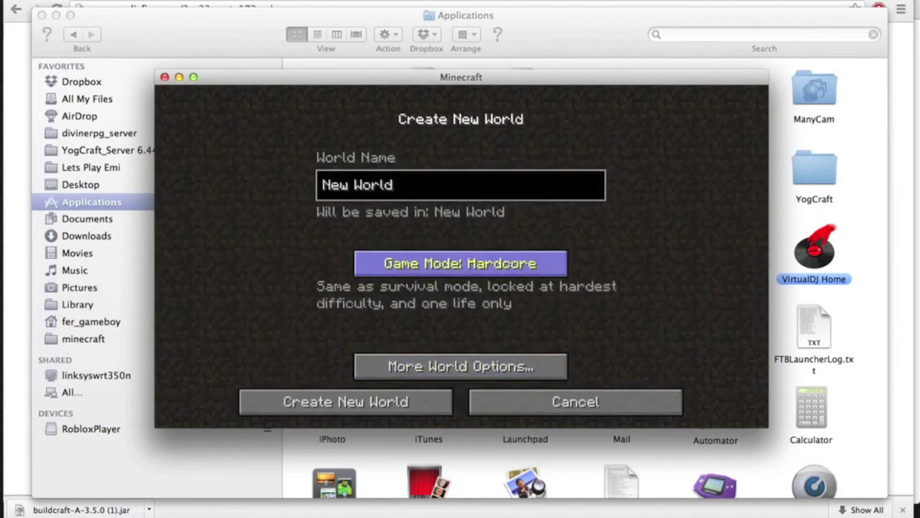
{"action": "left_click", "coordinate": [460, 263]}
{"action": "left_click", "coordinate": [345, 401]}
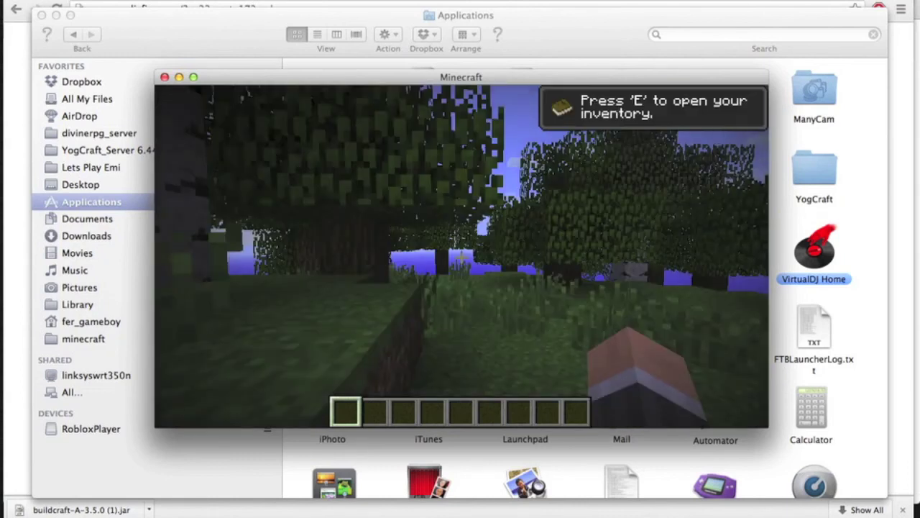
- Examine the BuildCraft items on the second page of the creative inventory, then close the inventory
{"action": "key", "text": "e"}
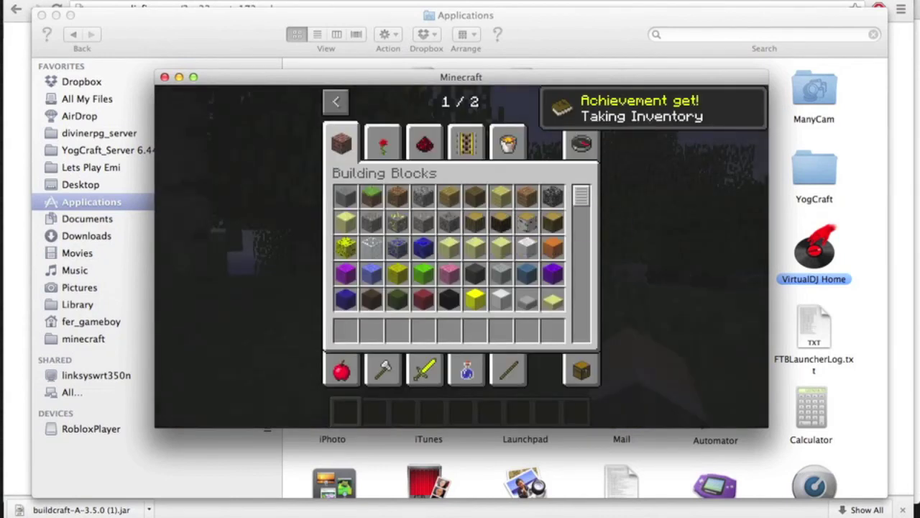
{"action": "left_click", "coordinate": [582, 142]}
{"action": "left_click", "coordinate": [586, 102]}
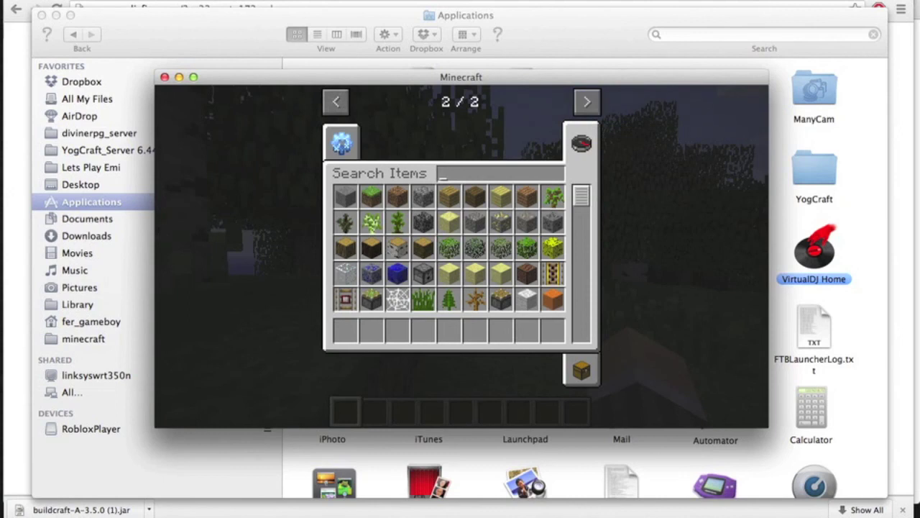
{"action": "left_click", "coordinate": [341, 142]}
{"action": "scroll", "coordinate": [424, 291], "scroll_direction": "down", "scroll_amount": 3}
{"action": "scroll", "coordinate": [424, 291], "scroll_direction": "up", "scroll_amount": 3}
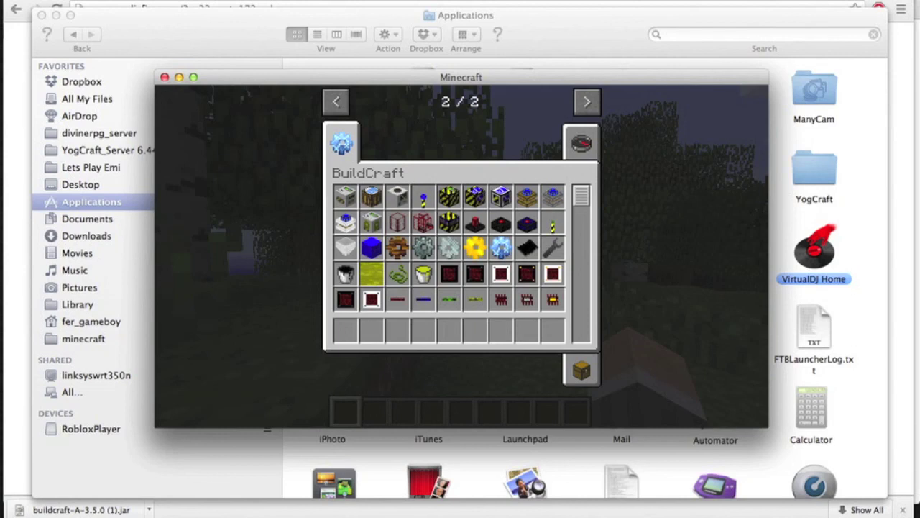
{"action": "key", "text": "e"}
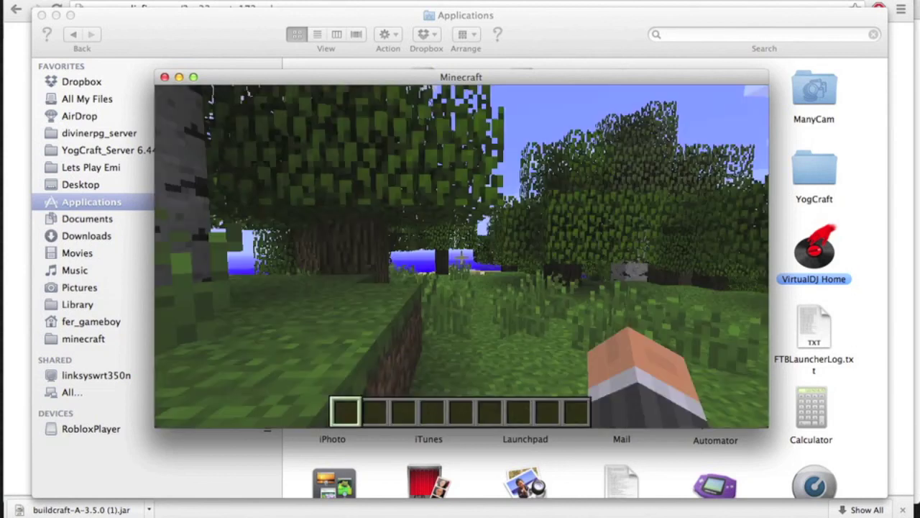